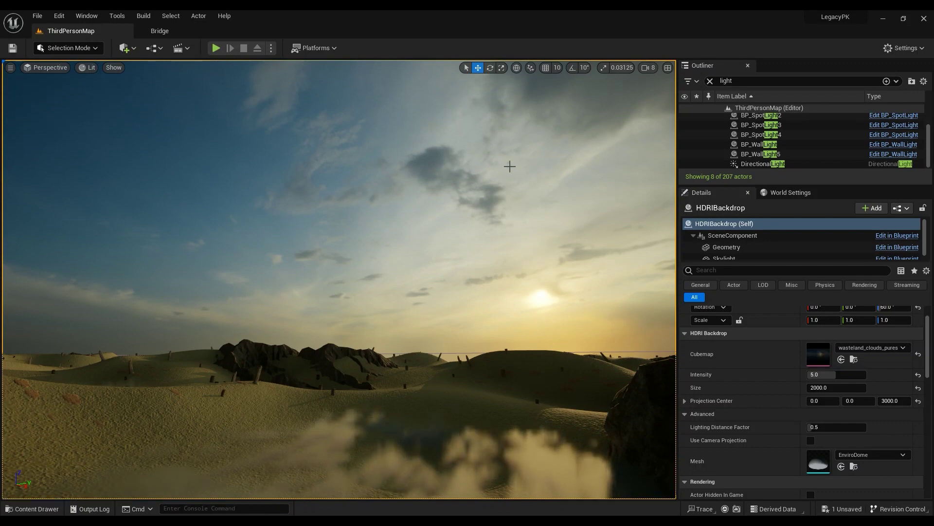
Step: Check the installed plugins list, then return to the level
{"action": "left_click", "coordinate": [59, 15]}
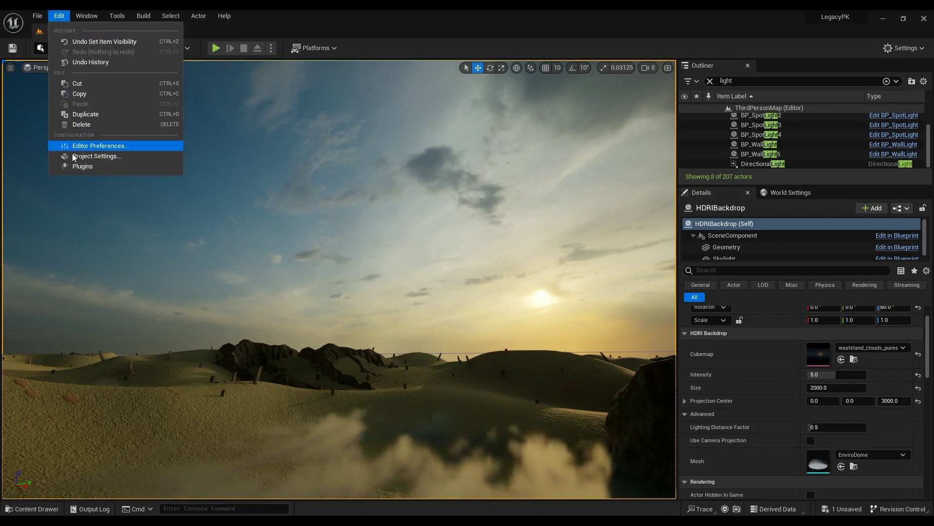
{"action": "left_click", "coordinate": [78, 167]}
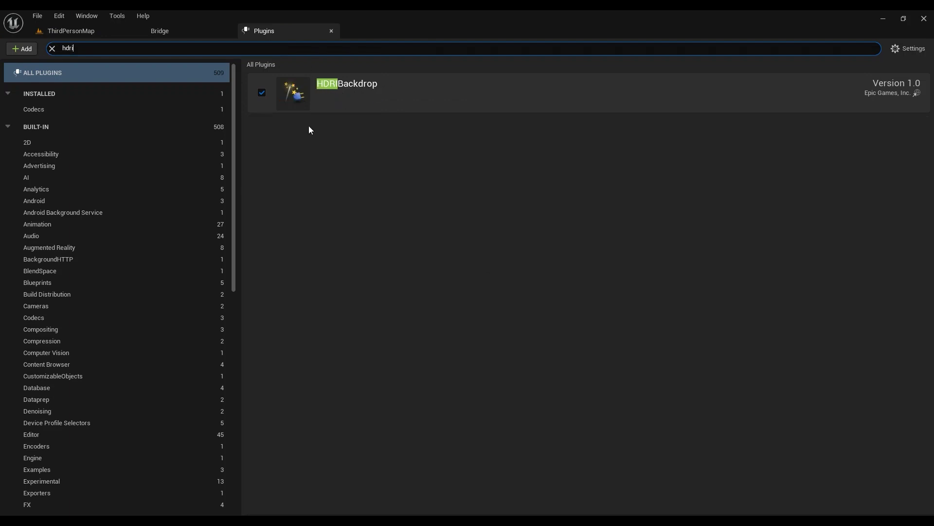
{"action": "left_click", "coordinate": [331, 30]}
{"action": "left_click", "coordinate": [113, 30]}
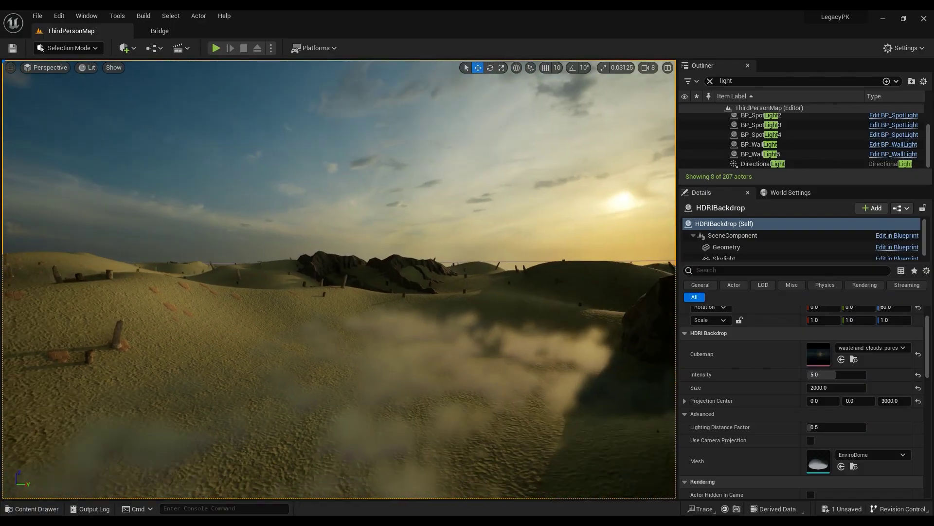
Step: Add an HDRI Backdrop from the quick-add list and inspect the new dome
{"action": "left_click", "coordinate": [127, 48]}
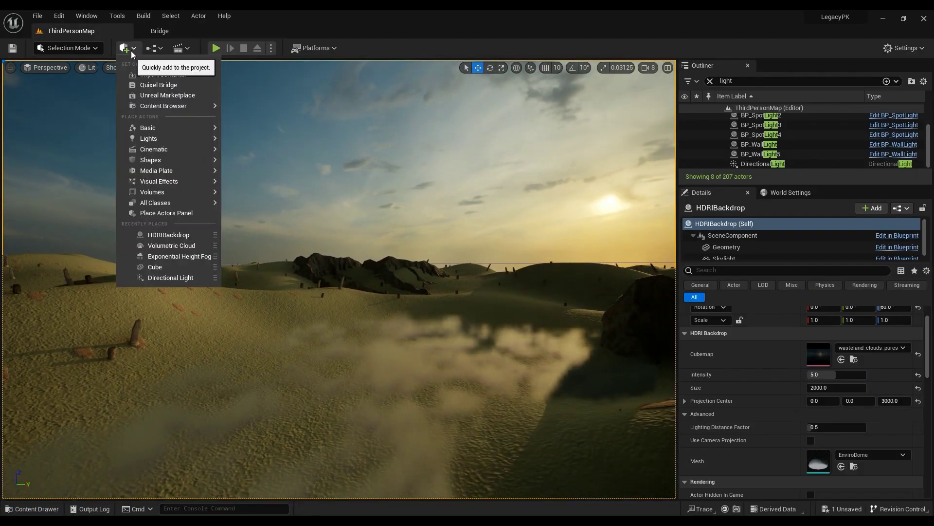
{"action": "type", "text": "hdri"}
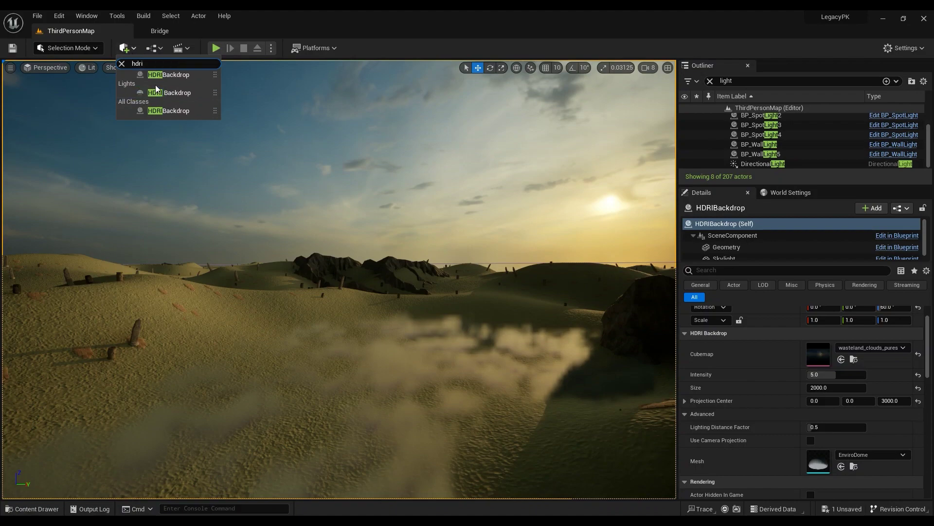
{"action": "left_click_drag", "start_coordinate": [165, 74], "coordinate": [329, 328]}
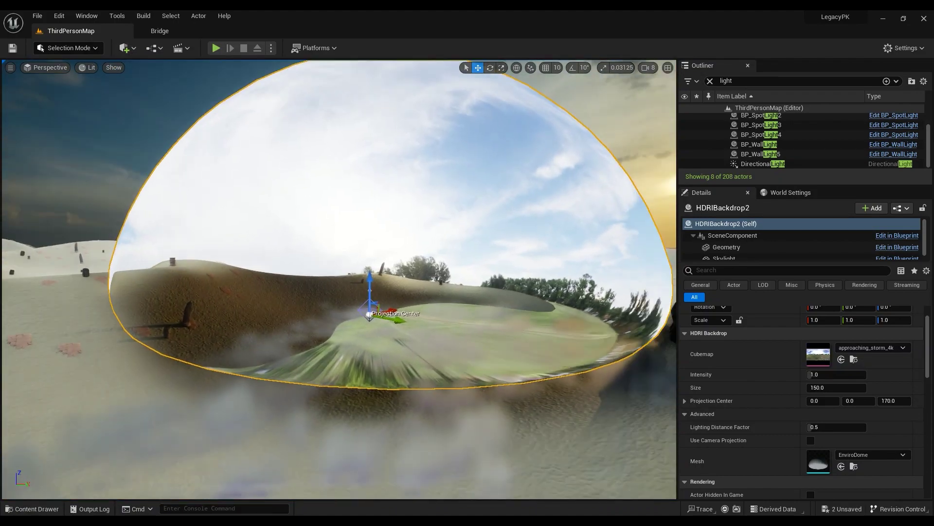
{"action": "right_click_drag", "start_coordinate": [330, 327], "coordinate": [345, 333]}
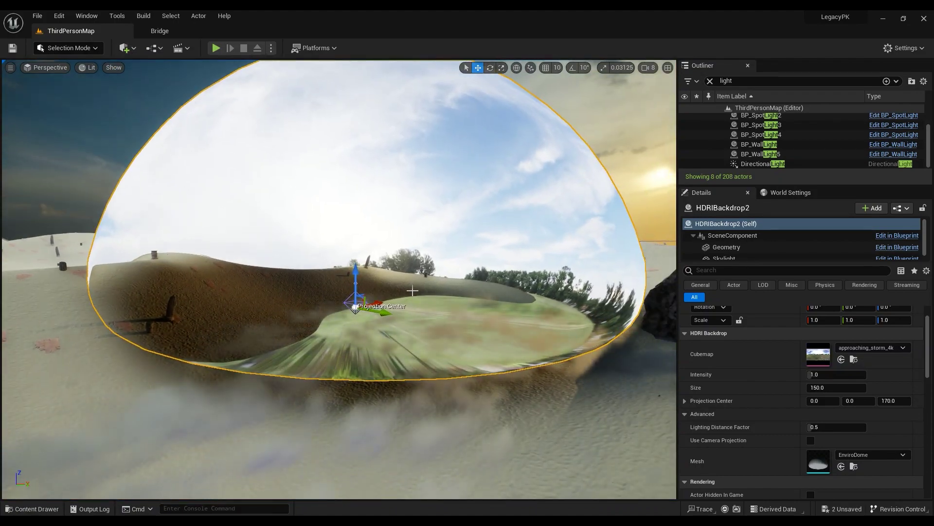
{"action": "right_click_drag", "start_coordinate": [413, 291], "coordinate": [433, 290]}
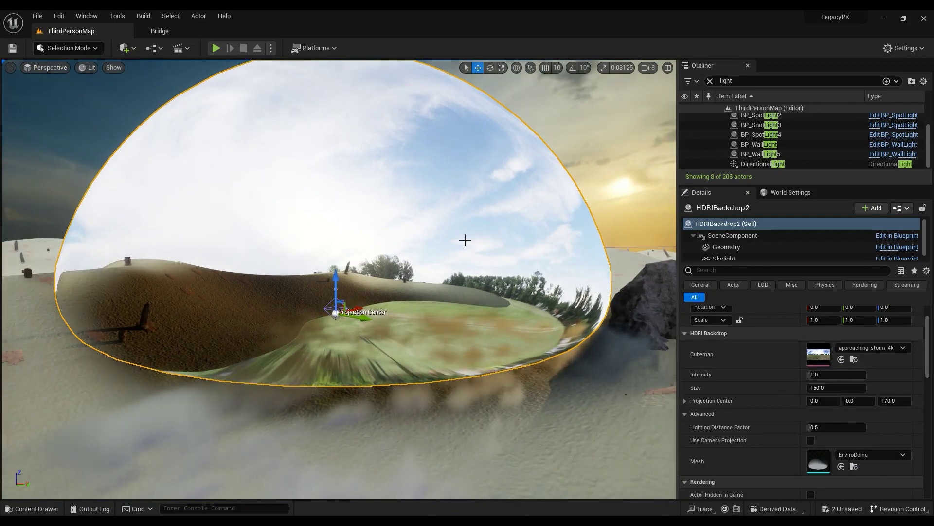
{"action": "right_click_drag", "start_coordinate": [528, 297], "coordinate": [560, 276]}
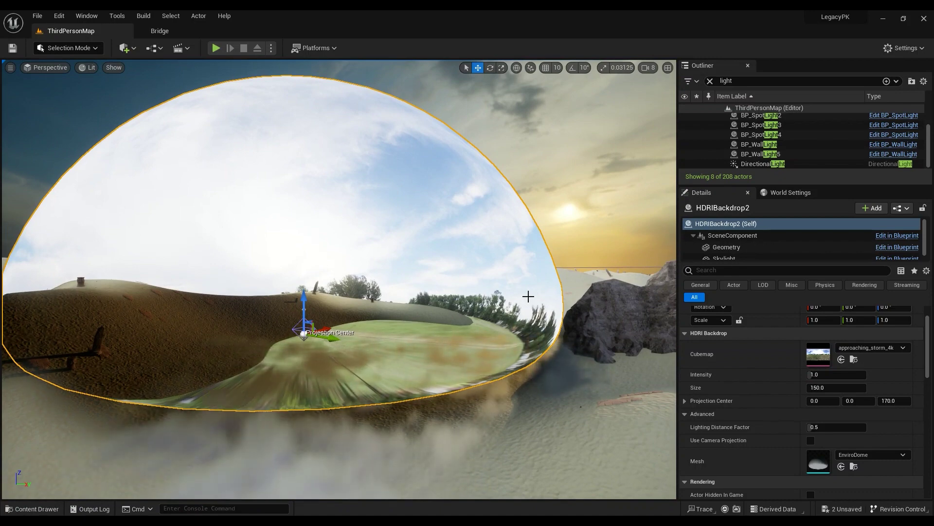
Step: Delete the extra HDRI Backdrop and reselect the original one over the dunes
{"action": "key", "text": "Delete"}
{"action": "left_click", "coordinate": [578, 190]}
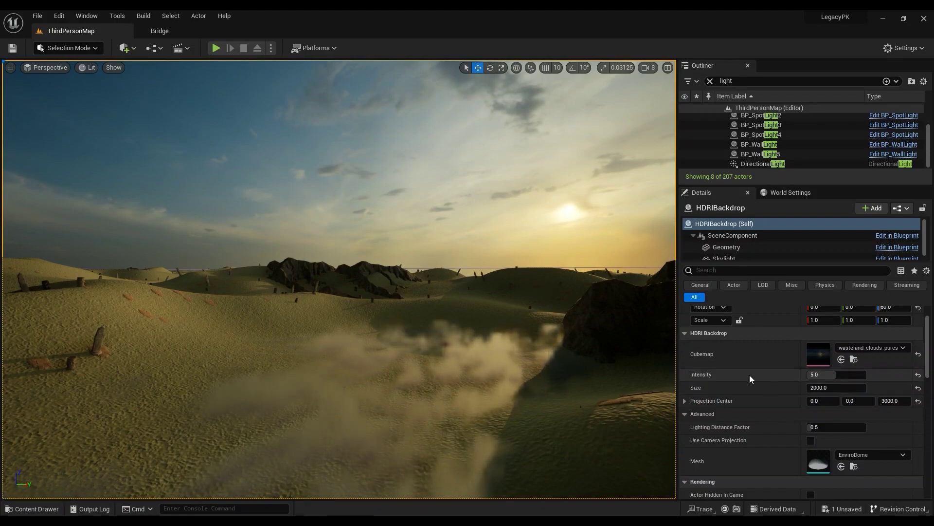
{"action": "left_click_drag", "start_coordinate": [603, 351], "coordinate": [637, 388], "text": "alt"}
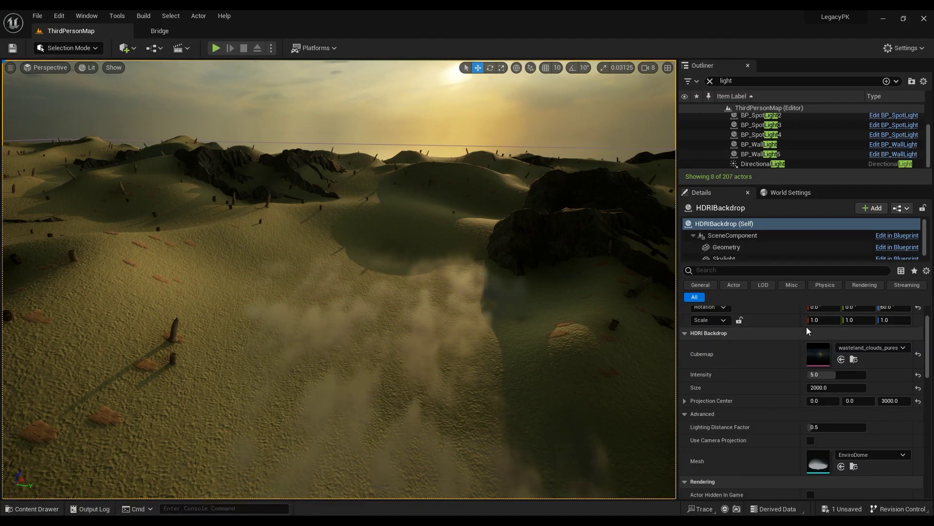
{"action": "scroll", "coordinate": [759, 373], "scroll_direction": "up", "scroll_amount": 2}
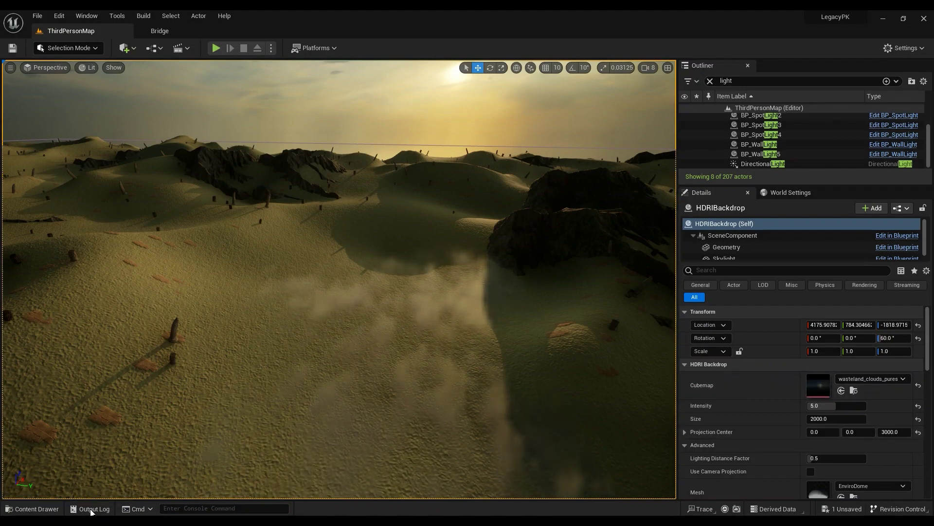
Step: In the browser's sky download page, keep HDR as the download format
{"action": "key", "text": "alt+Tab"}
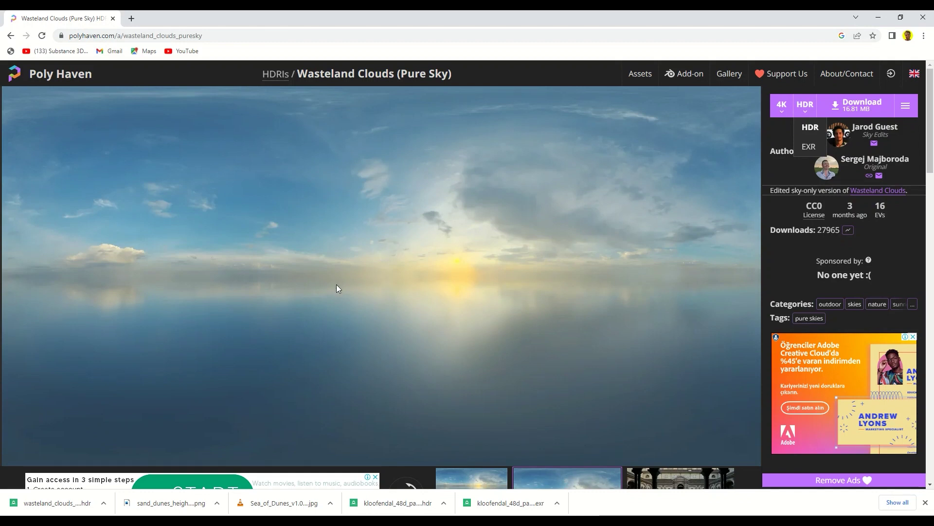
{"action": "left_click", "coordinate": [809, 131]}
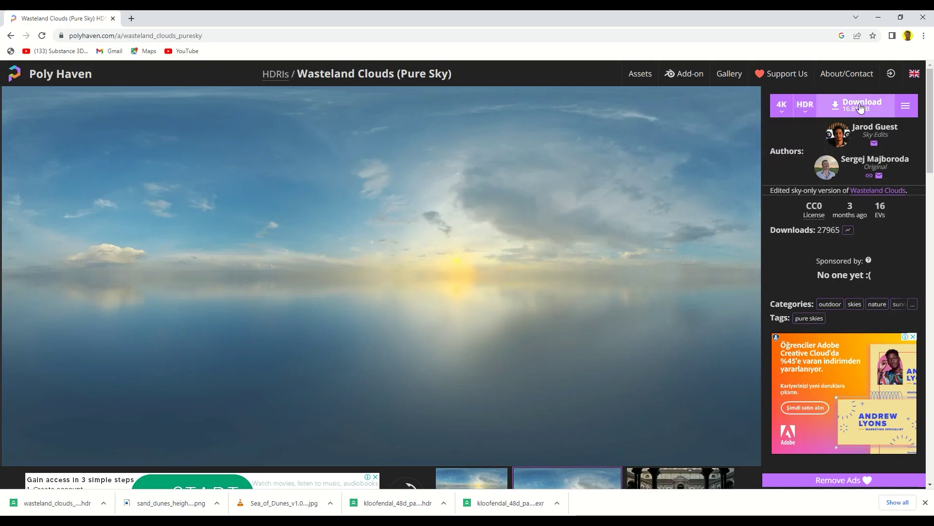
{"action": "left_click", "coordinate": [880, 19]}
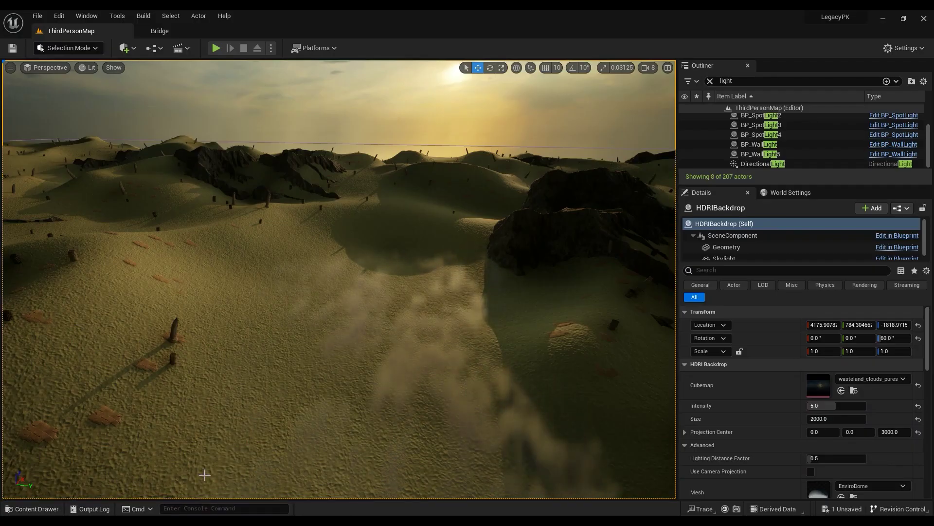
Step: Open the wasteland_clouds cubemap from Content > Textures in the texture editor
{"action": "left_click", "coordinate": [37, 509]}
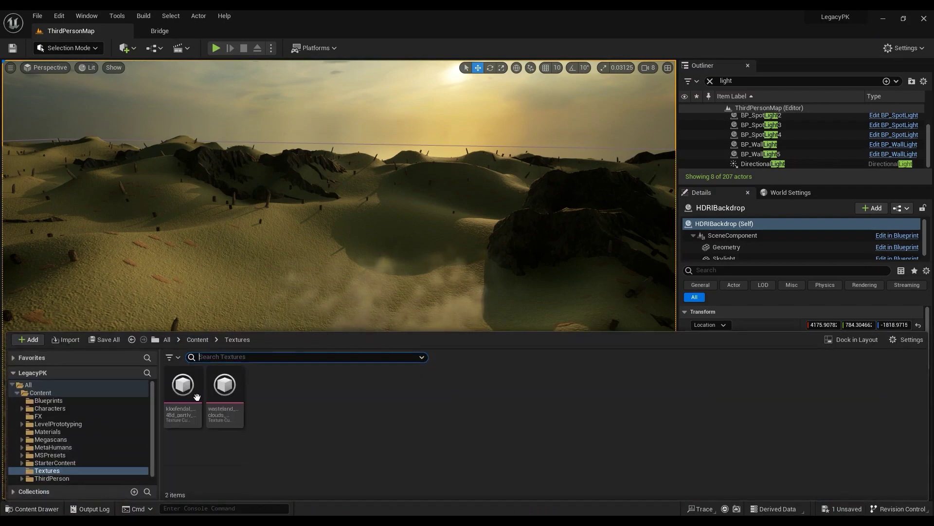
{"action": "left_click", "coordinate": [225, 389]}
{"action": "right_click_drag", "start_coordinate": [587, 277], "coordinate": [548, 263]}
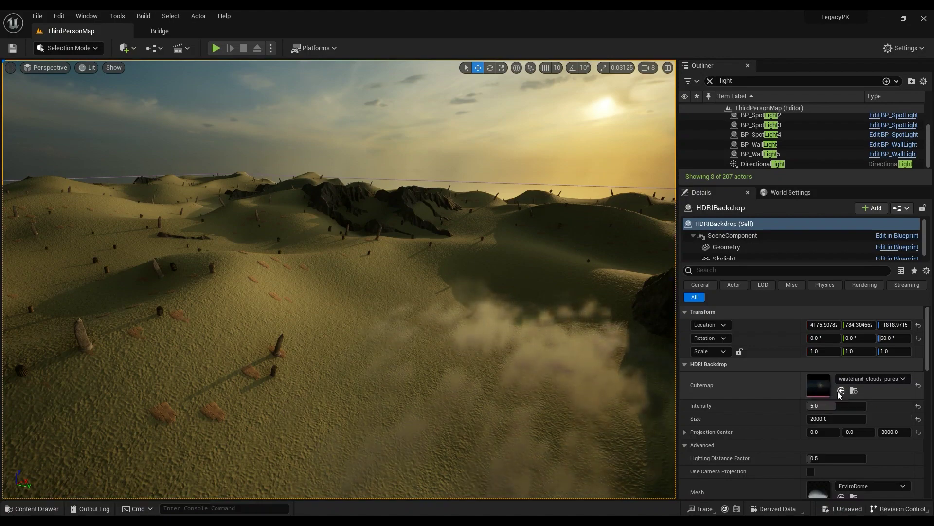
{"action": "left_click", "coordinate": [27, 509]}
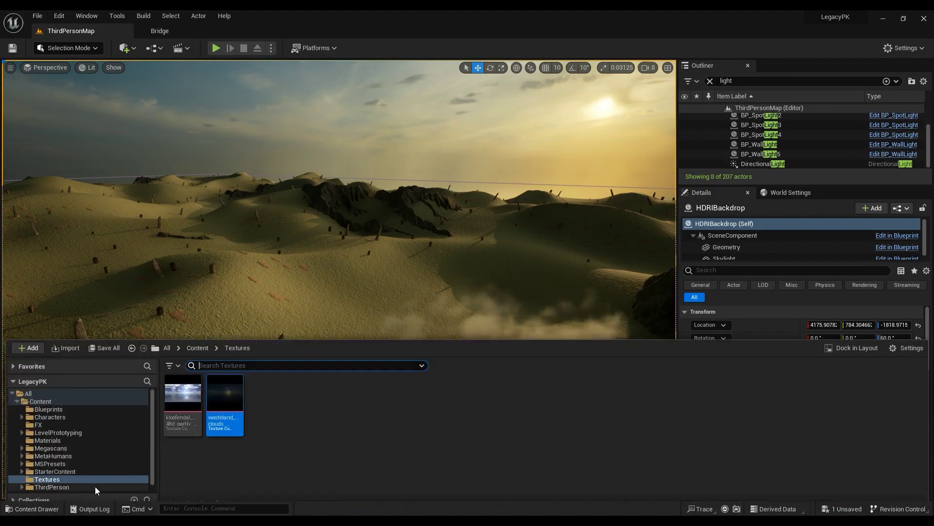
{"action": "double_click", "coordinate": [229, 386]}
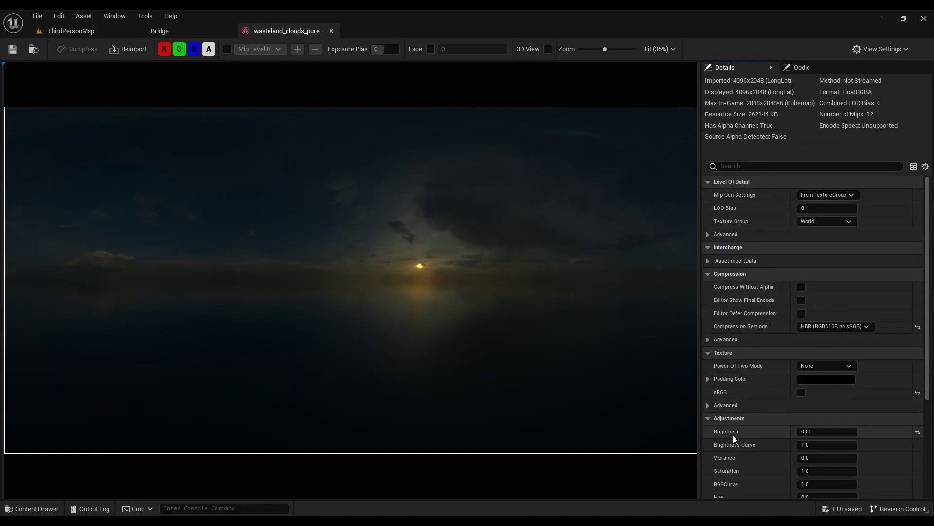
Step: Reset the sky texture's Brightness, re-enter 0.01, and save the texture
{"action": "left_click", "coordinate": [918, 432]}
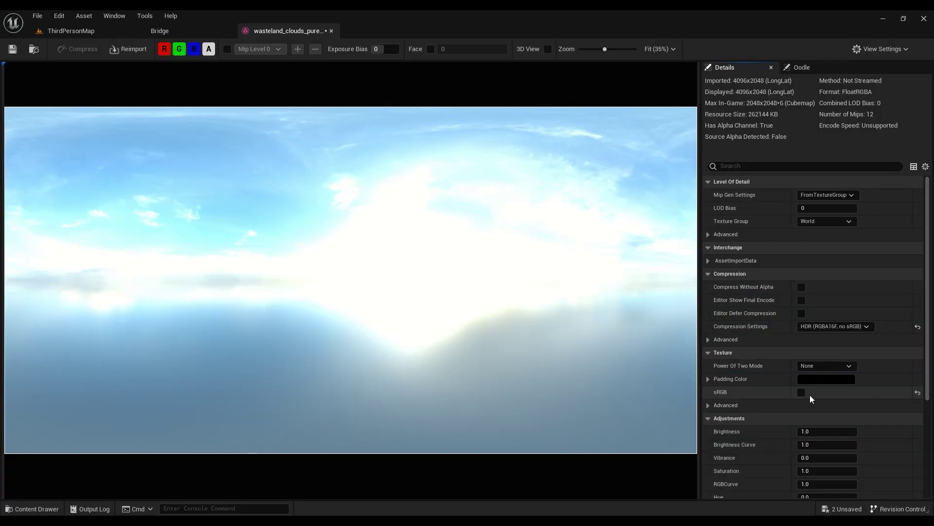
{"action": "left_click", "coordinate": [820, 431]}
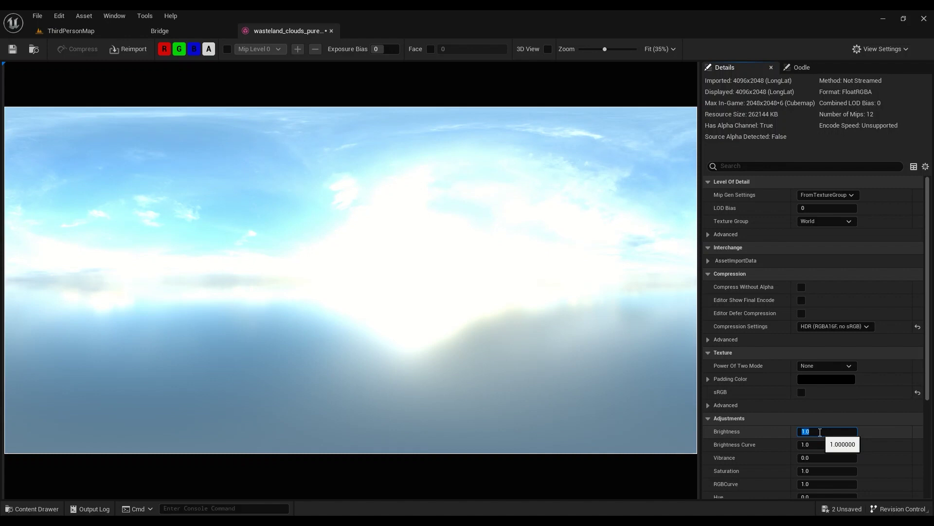
{"action": "key", "text": "Return"}
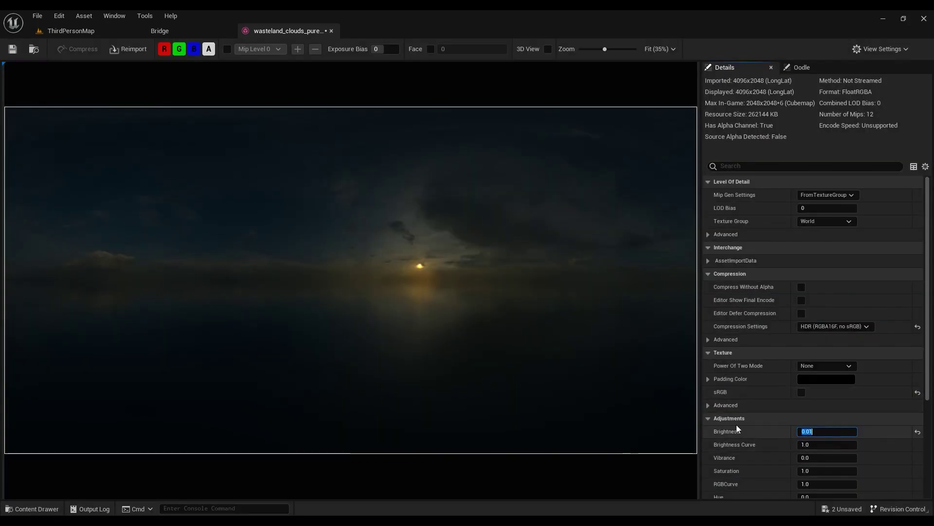
{"action": "left_click", "coordinate": [12, 49]}
Step: Close the texture editor and look around the sky in ThirdPersonMap
{"action": "left_click", "coordinate": [332, 30]}
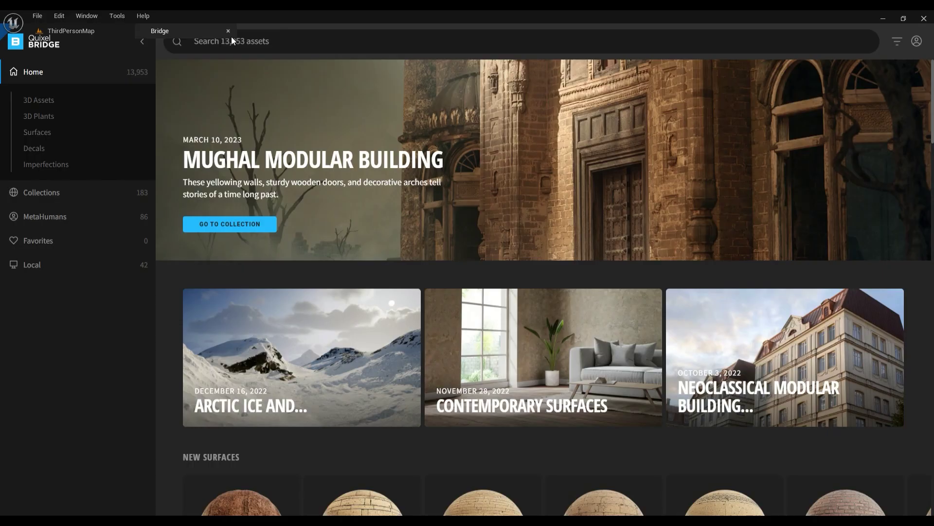
{"action": "left_click", "coordinate": [82, 33]}
{"action": "right_click_drag", "start_coordinate": [528, 240], "coordinate": [414, 167]}
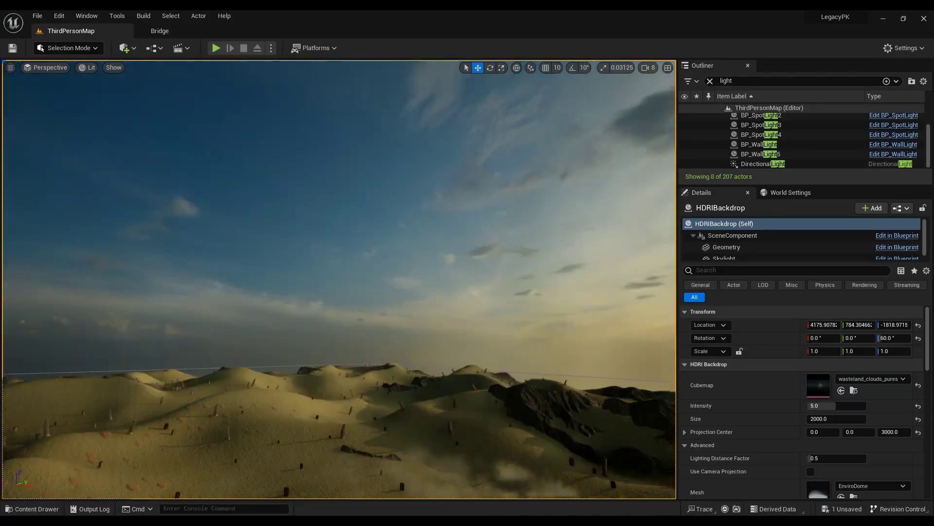
{"action": "right_click_drag", "start_coordinate": [520, 199], "coordinate": [501, 208]}
{"action": "right_click_drag", "start_coordinate": [299, 253], "coordinate": [219, 234]}
{"action": "right_click_drag", "start_coordinate": [467, 205], "coordinate": [467, 231]}
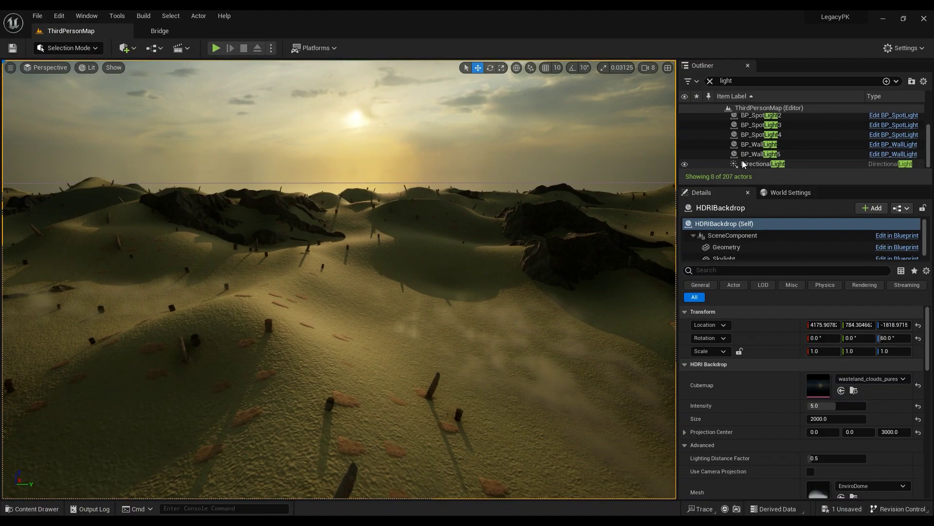
Step: Hide the DirectionalLight and fly over the dunes lit only by the HDRI sky
{"action": "left_click", "coordinate": [685, 165]}
{"action": "mouse_move", "coordinate": [523, 248]}
{"action": "right_mouse_down"}
{"action": "mouse_move", "coordinate": [525, 302]}
{"action": "mouse_move", "coordinate": [477, 244]}
{"action": "mouse_move", "coordinate": [464, 242]}
{"action": "mouse_move", "coordinate": [515, 242]}
{"action": "right_mouse_up"}
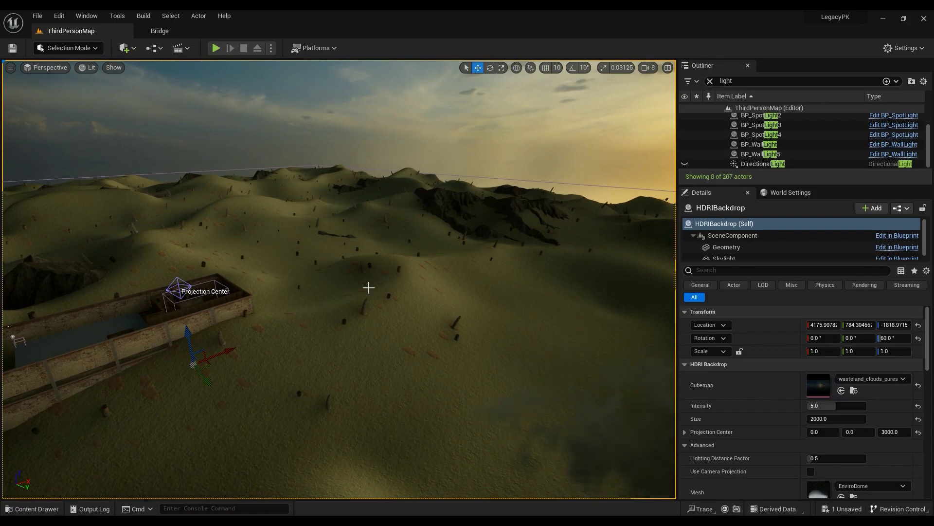
{"action": "right_click_drag", "start_coordinate": [421, 303], "coordinate": [463, 243]}
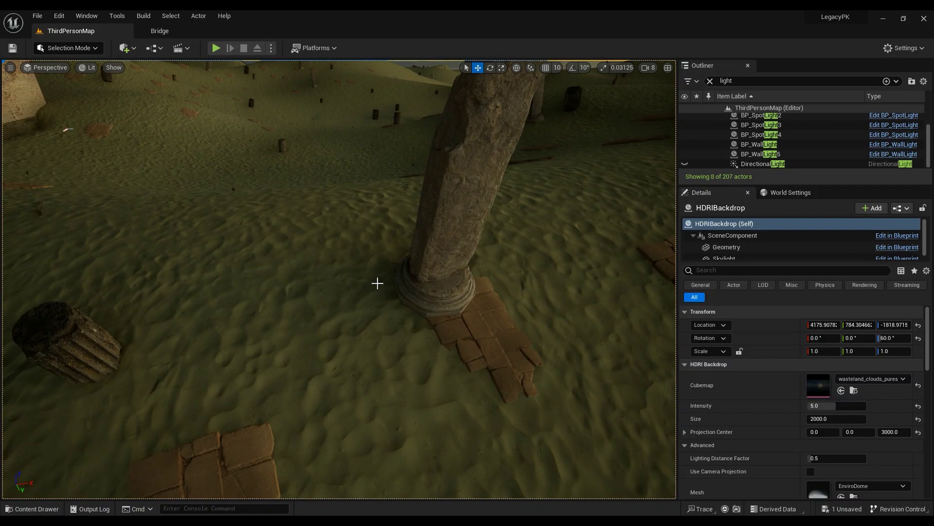
{"action": "right_click_drag", "start_coordinate": [378, 282], "coordinate": [375, 280]}
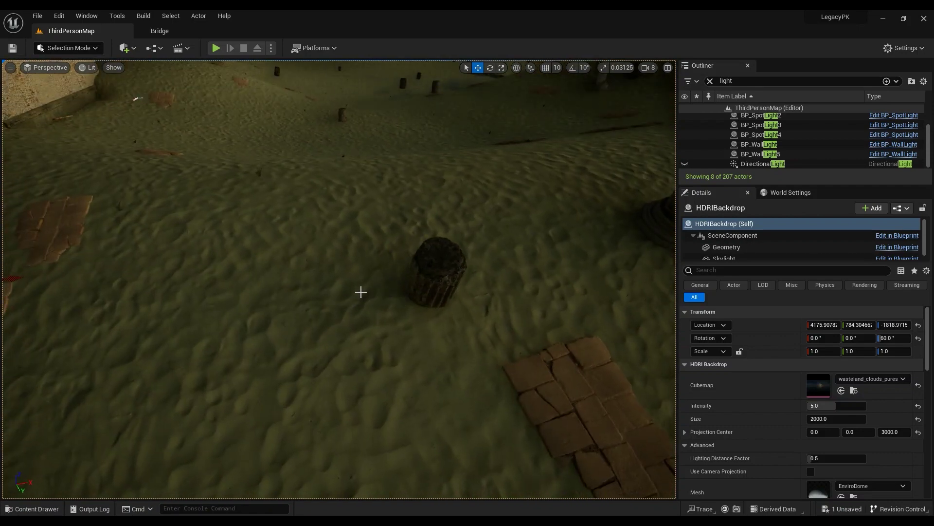
{"action": "right_click_drag", "start_coordinate": [360, 295], "coordinate": [357, 336]}
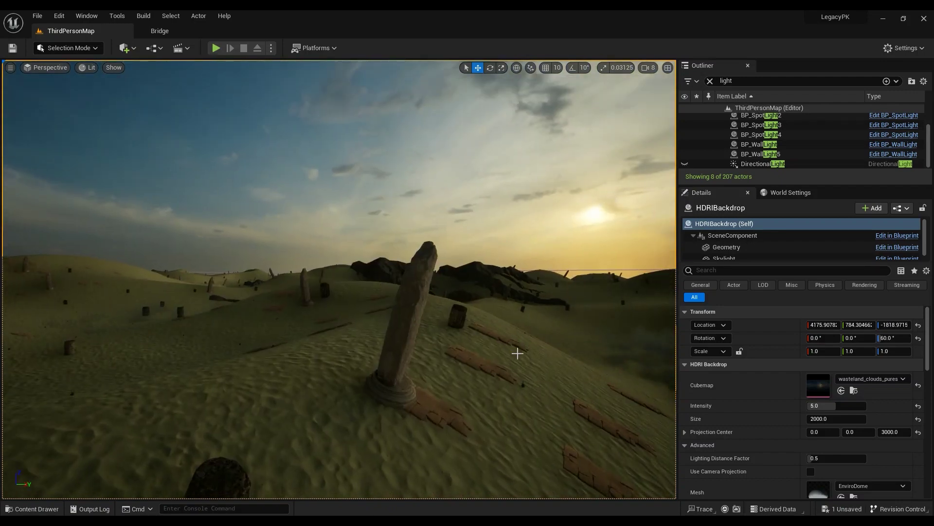
{"action": "key", "text": "w"}
{"action": "right_click_drag", "start_coordinate": [352, 419], "coordinate": [306, 453]}
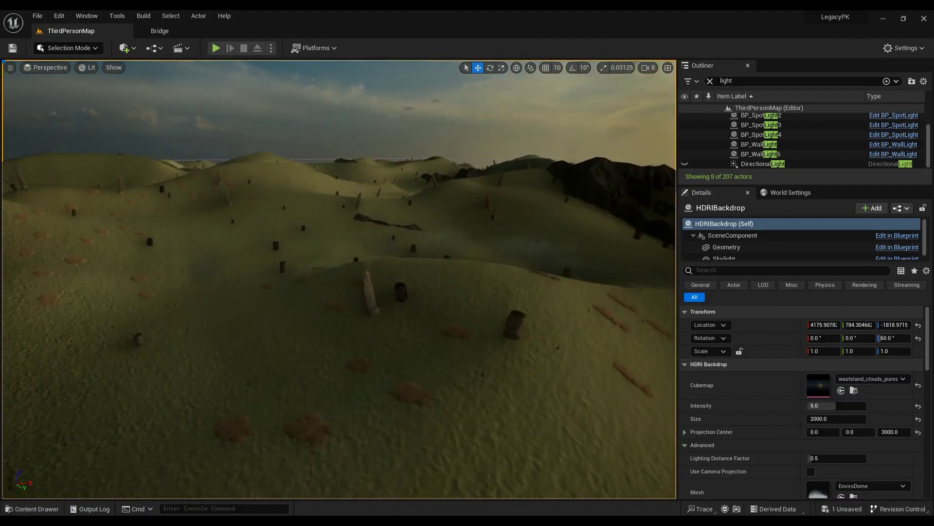
{"action": "right_click_drag", "start_coordinate": [517, 326], "coordinate": [528, 383]}
{"action": "right_click_drag", "start_coordinate": [431, 364], "coordinate": [350, 398]}
{"action": "key", "text": "w"}
{"action": "key", "text": "s"}
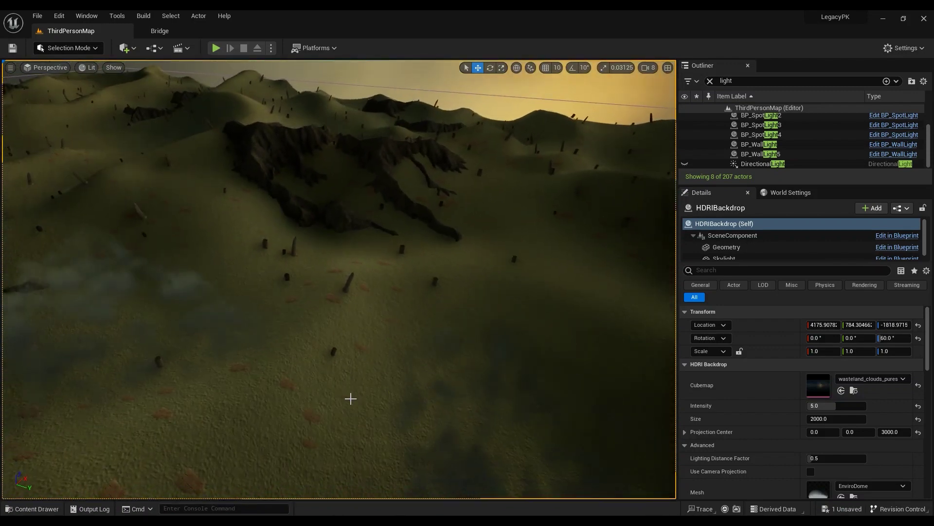
{"action": "right_click_drag", "start_coordinate": [372, 365], "coordinate": [362, 347]}
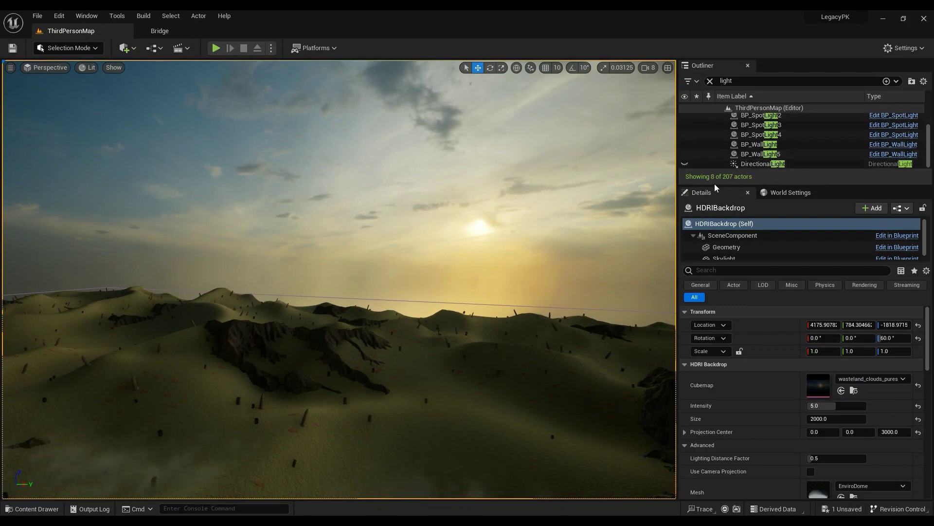
Step: Show the DirectionalLight again and select it to confirm its 1.0 lux intensity
{"action": "left_click", "coordinate": [685, 163]}
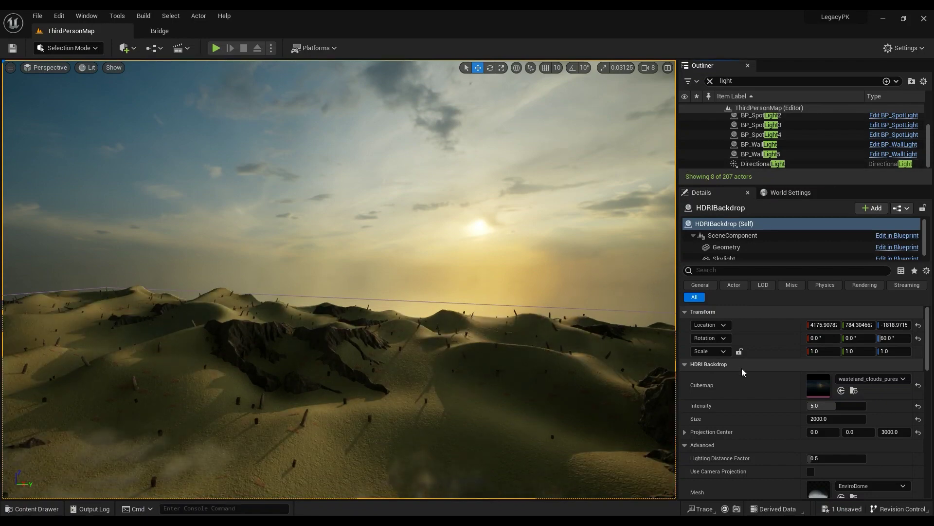
{"action": "left_click", "coordinate": [761, 163]}
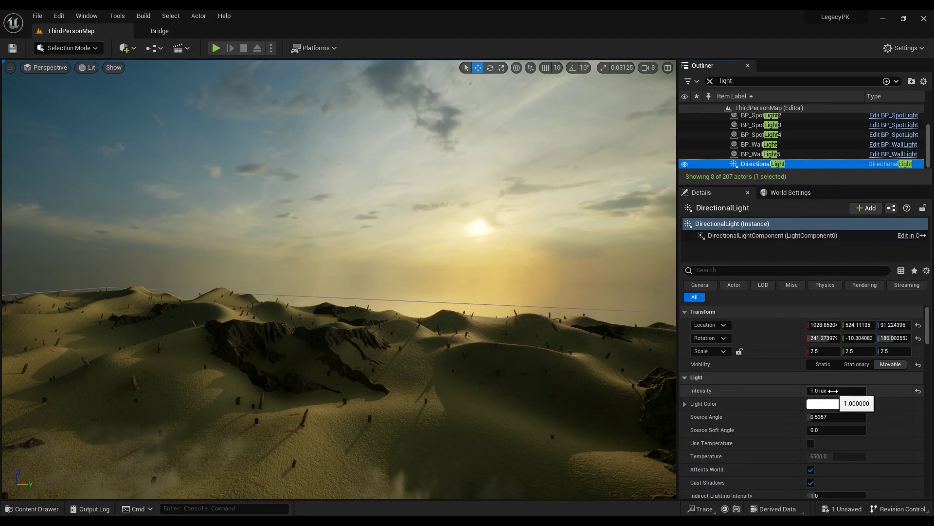
{"action": "right_click_drag", "start_coordinate": [624, 385], "coordinate": [506, 413]}
{"action": "key", "text": "w"}
{"action": "key", "text": "w"}
{"action": "key", "text": "s"}
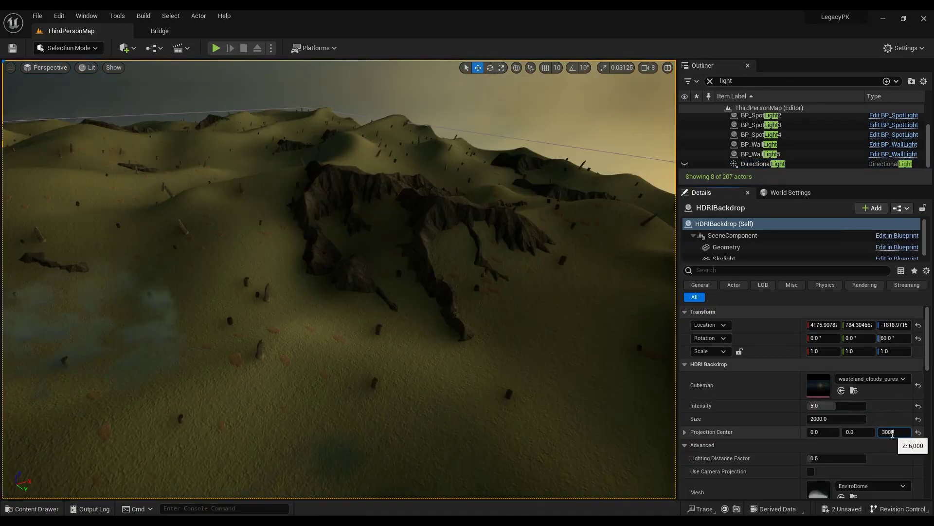
Step: Frame the HDRIBackdrop and fly across the sunlit dunes toward the sun
{"action": "key", "text": "f"}
{"action": "key", "text": "w"}
{"action": "right_click_drag", "start_coordinate": [339, 278], "coordinate": [506, 256]}
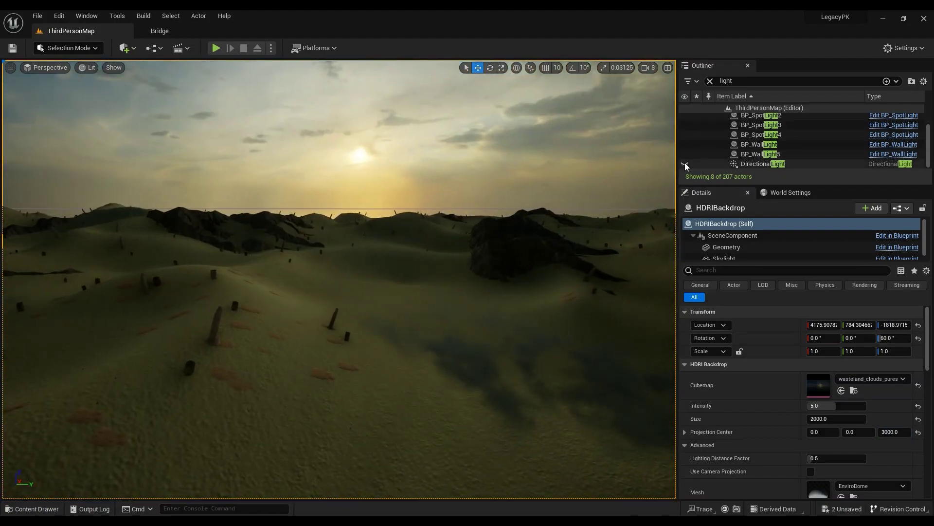
{"action": "key", "text": "w"}
{"action": "mouse_move", "coordinate": [457, 304]}
{"action": "right_mouse_down"}
{"action": "mouse_move", "coordinate": [482, 304]}
{"action": "mouse_move", "coordinate": [460, 306]}
{"action": "mouse_move", "coordinate": [462, 286]}
{"action": "mouse_move", "coordinate": [446, 297]}
{"action": "right_mouse_up"}
{"action": "key", "text": "w"}
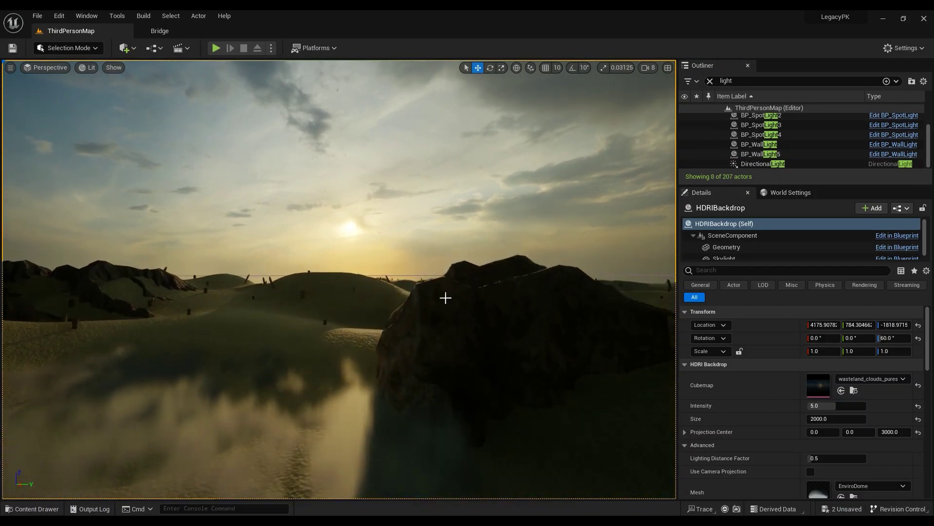